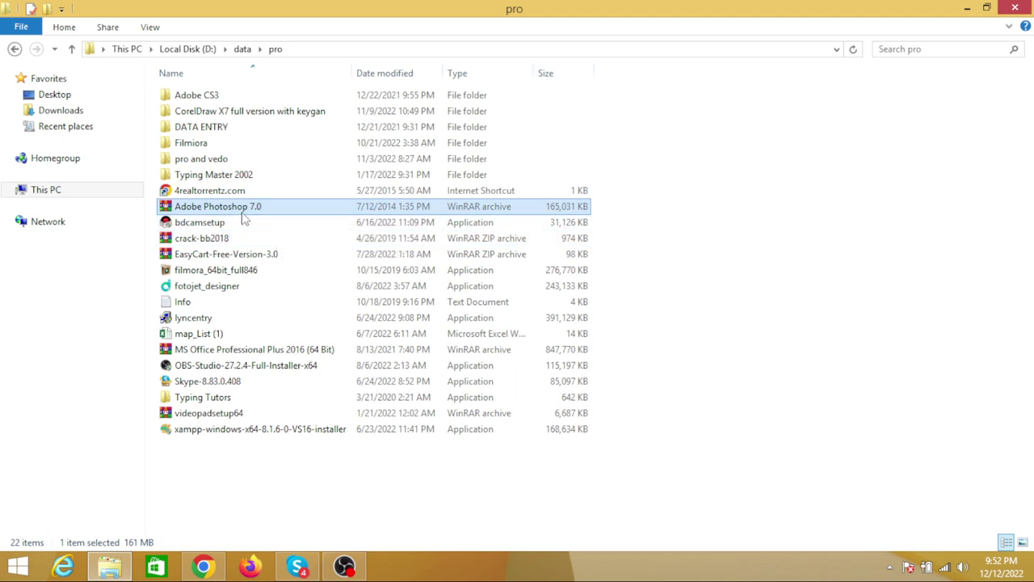
Step: Run Setup.exe from the Adobe Photoshop 7.0 folder inside the RAR archive in WinRAR
mouse_move(217, 206)
double_click(242, 209)
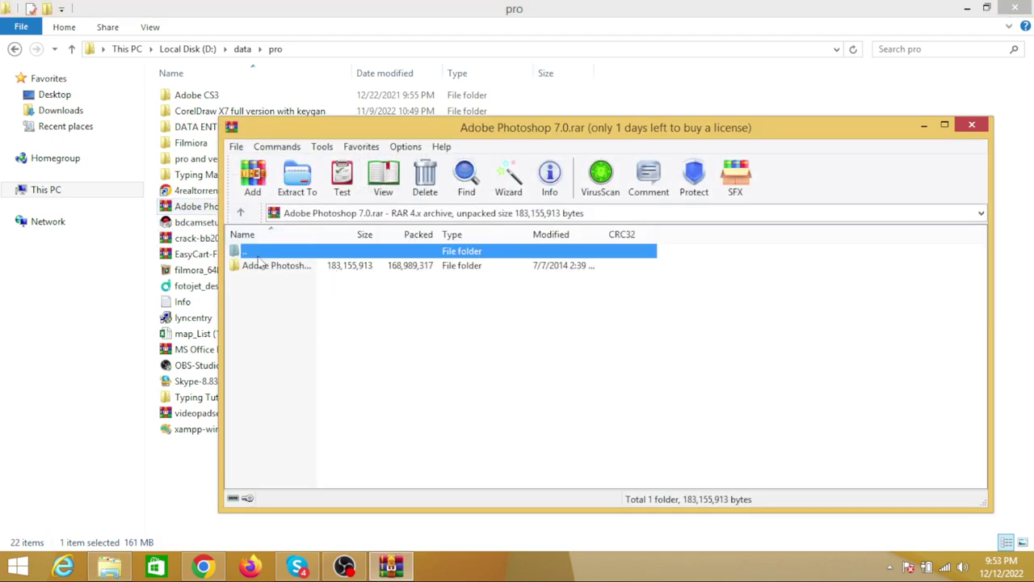
double_click(256, 267)
scroll(290, 335, "down", 4)
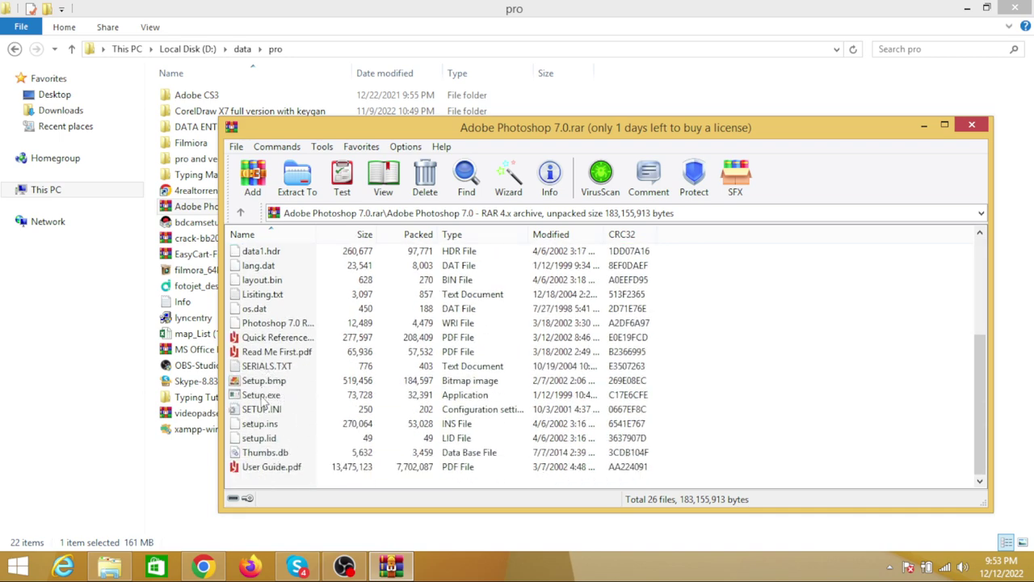
double_click(263, 396)
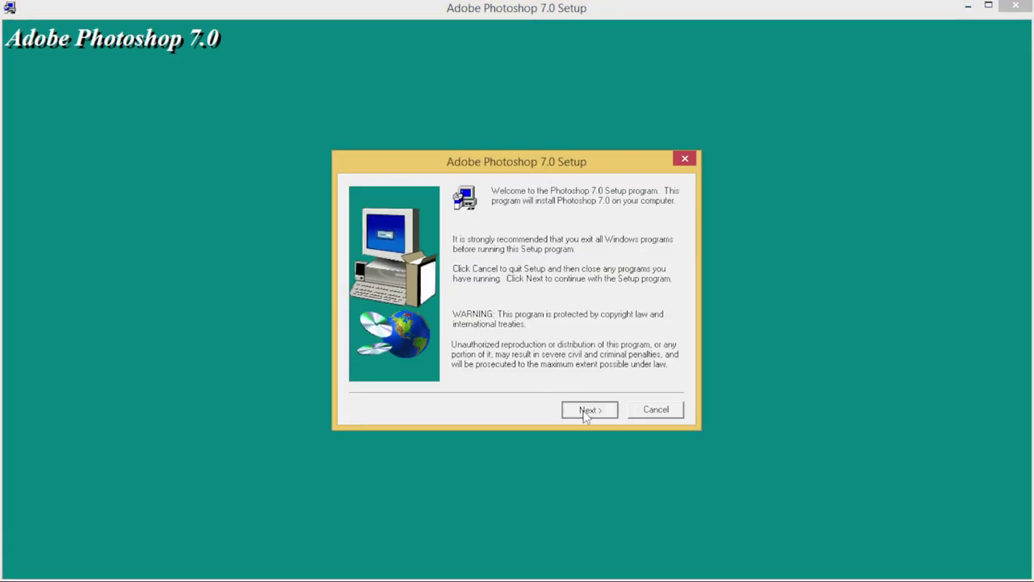
Step: Get through the welcome, notice, US English language and license screens to the Serial Number box, then minimize Setup
left_click(587, 411)
left_click(679, 343)
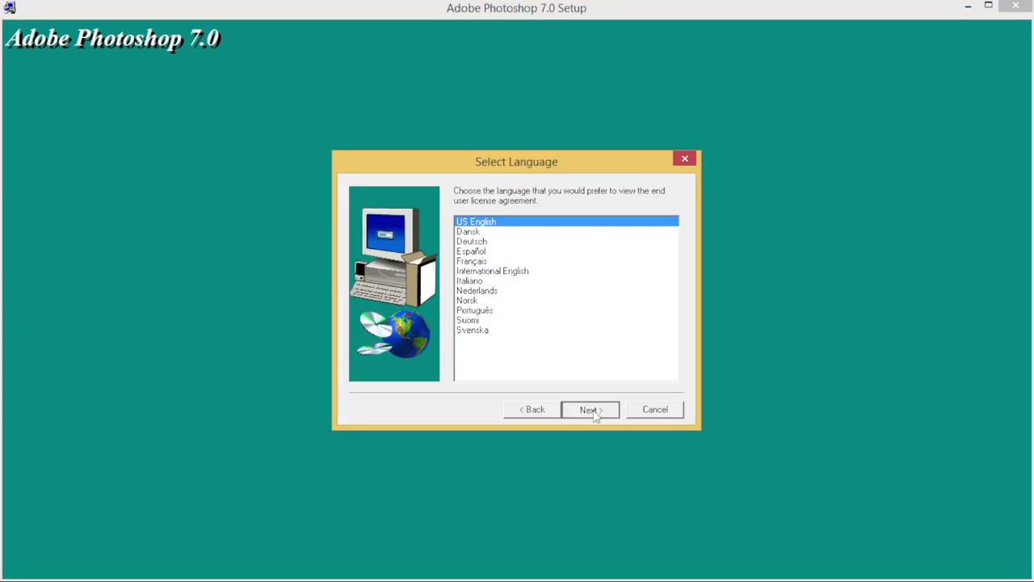
left_click(591, 410)
left_click(593, 408)
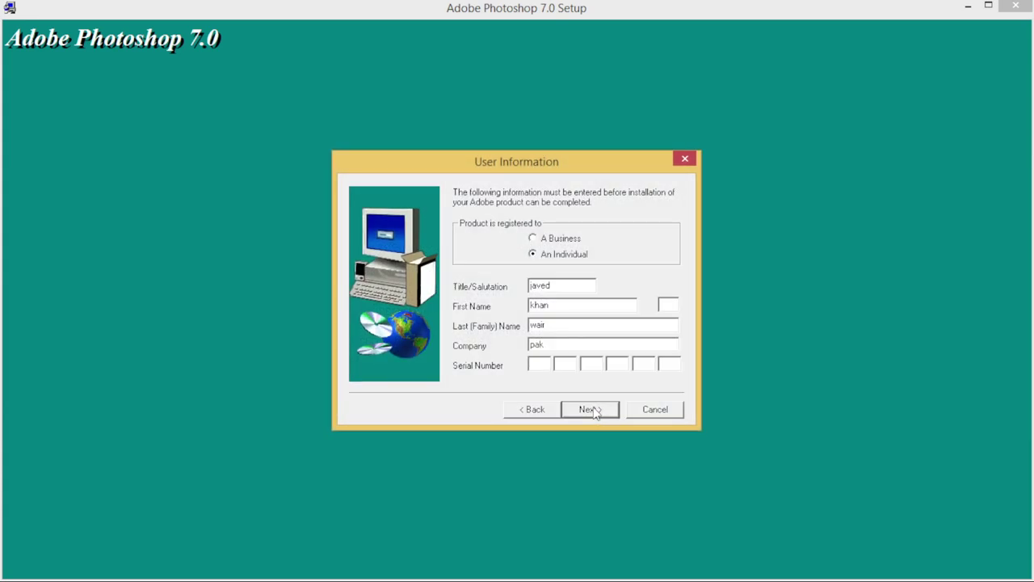
left_click(539, 363)
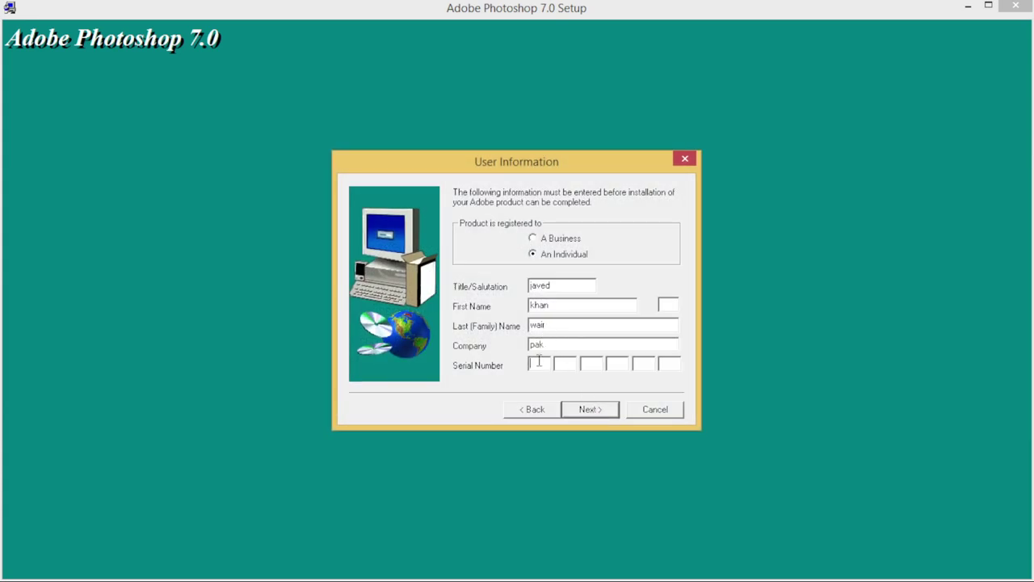
left_click(969, 6)
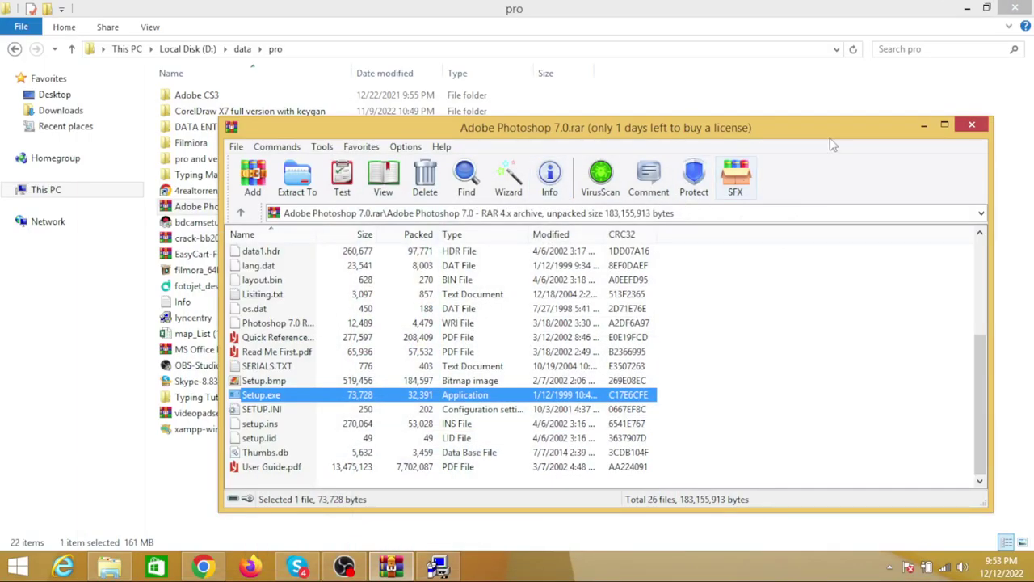
Step: Copy the Photoshop 7.0 serial from SERIALS.TXT in Notepad and return to the Setup form
double_click(260, 366)
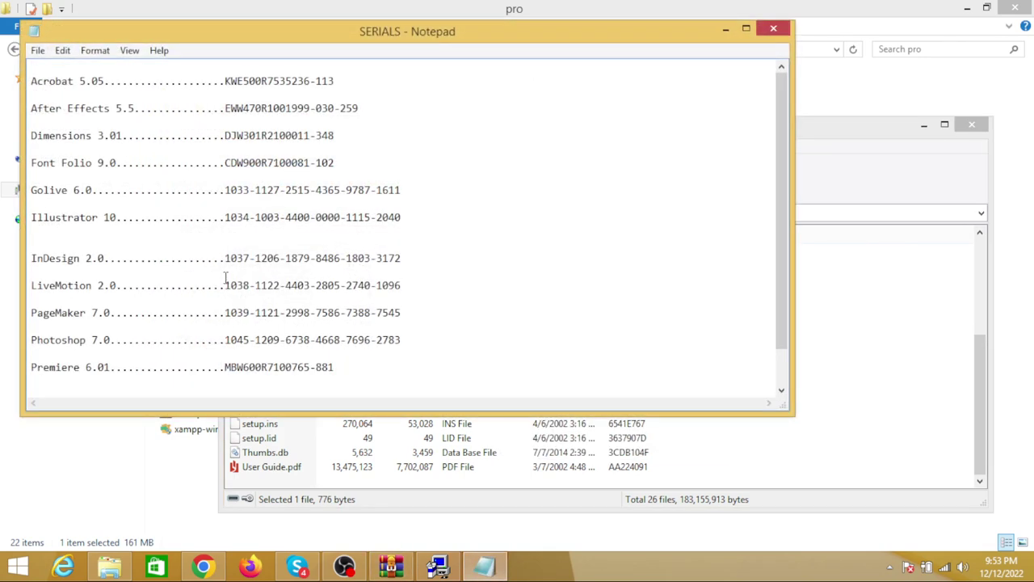
left_click_drag(226, 340, 403, 341)
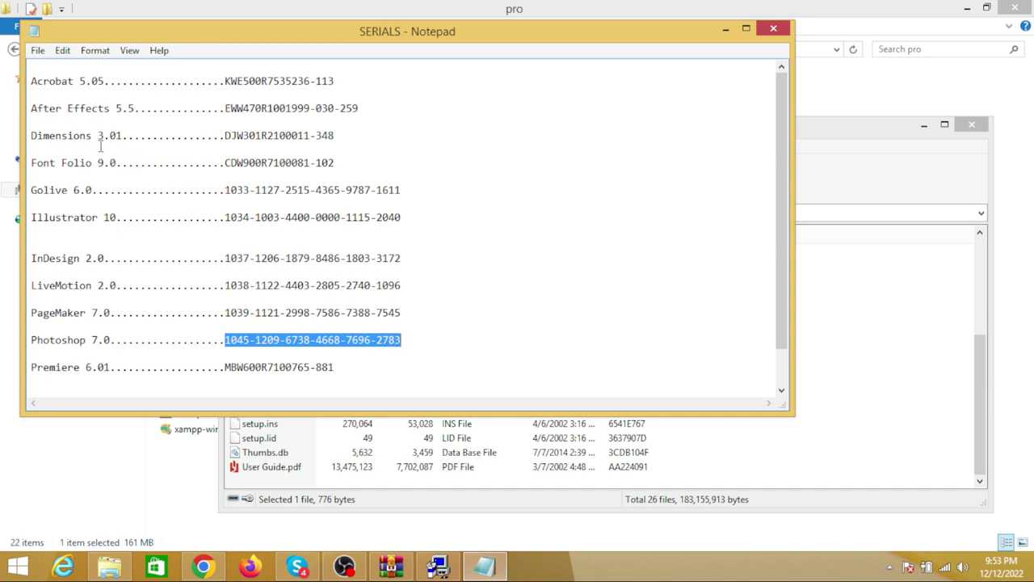
left_click(63, 50)
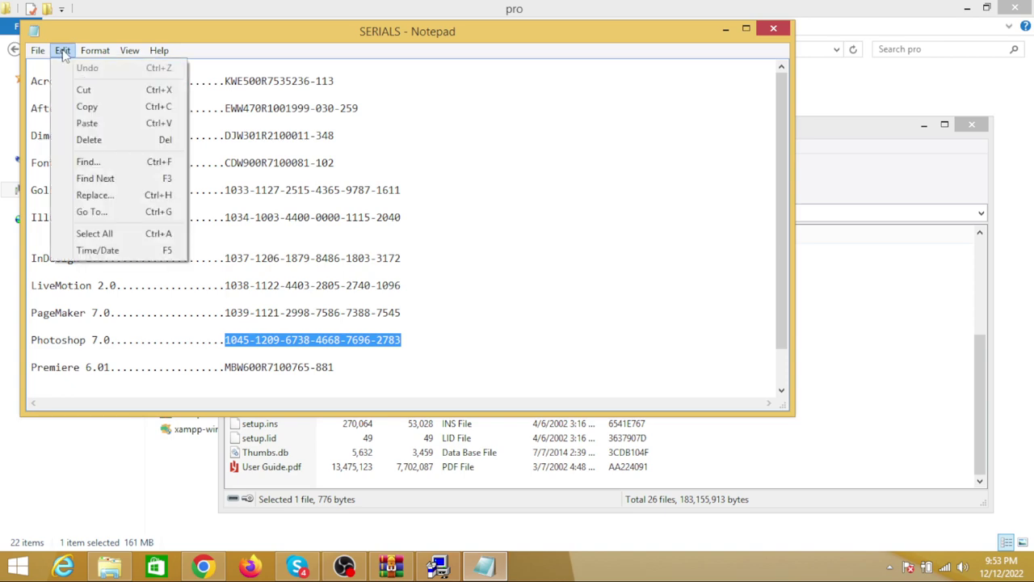
left_click(88, 106)
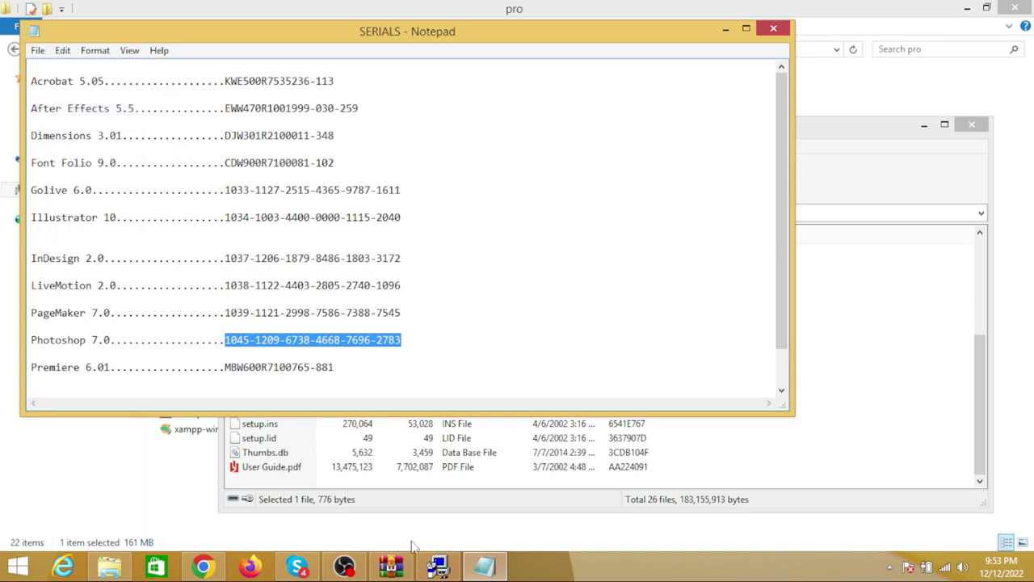
left_click(441, 567)
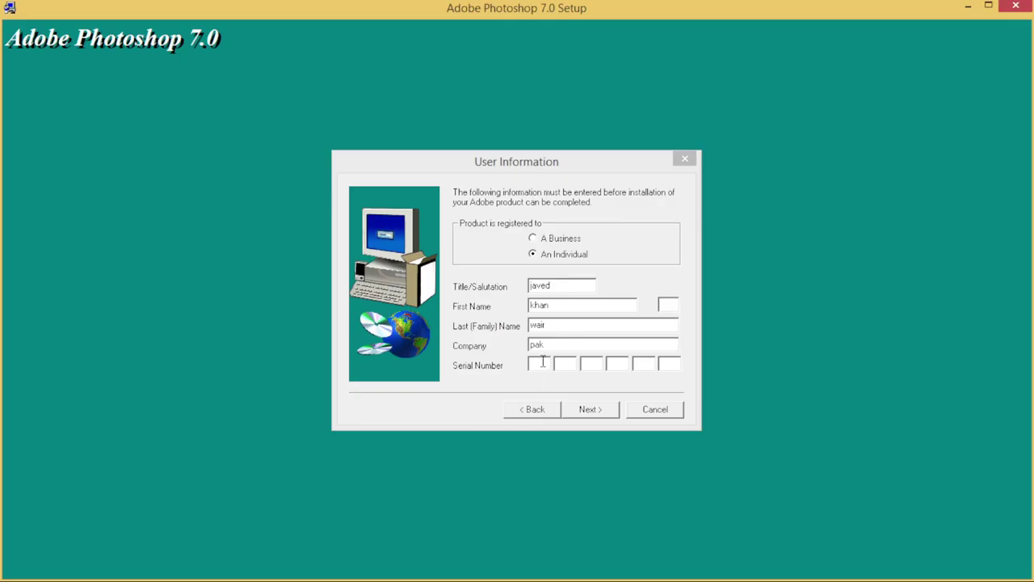
Step: Paste the serial number into the User Information form and confirm the registration details
key("ctrl+v")
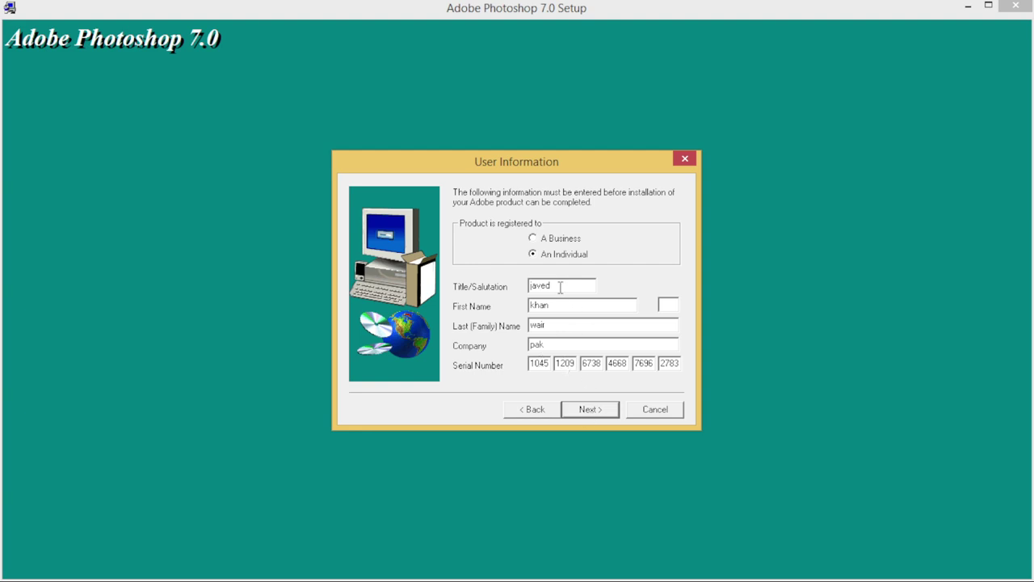
left_click(592, 410)
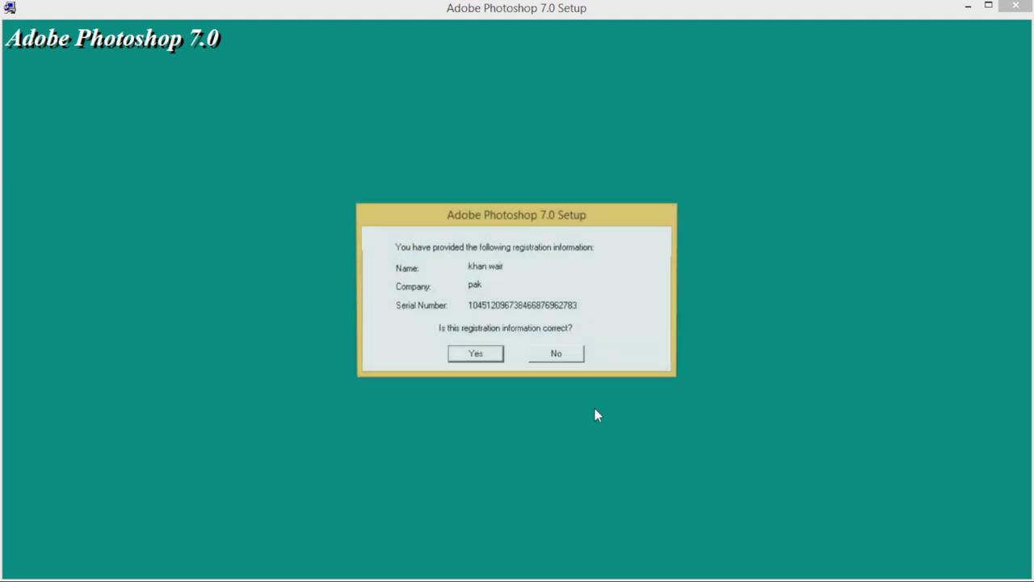
left_click(476, 354)
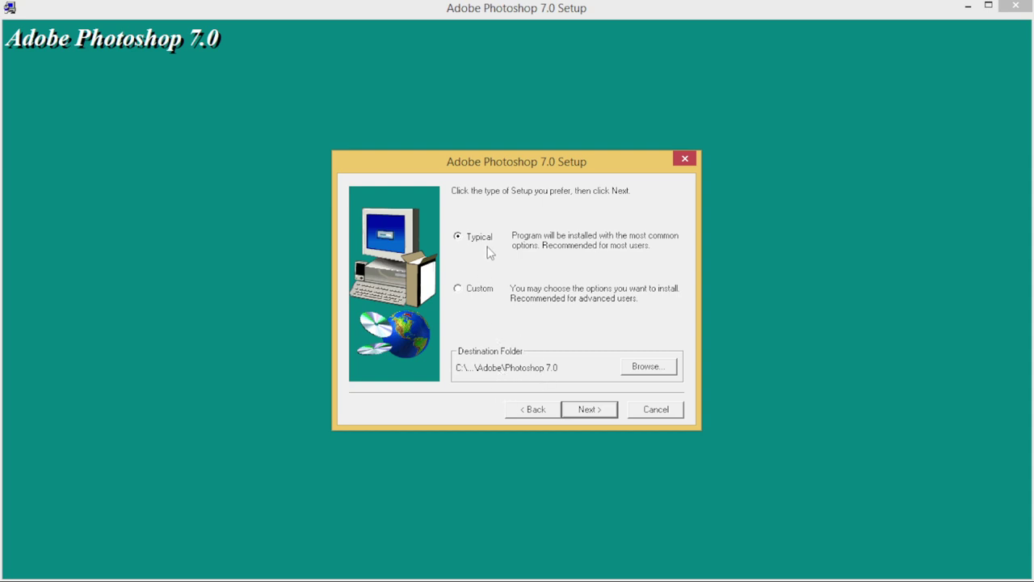
Step: Keep the Typical setup and default file-type associations, and start copying files
left_click(588, 413)
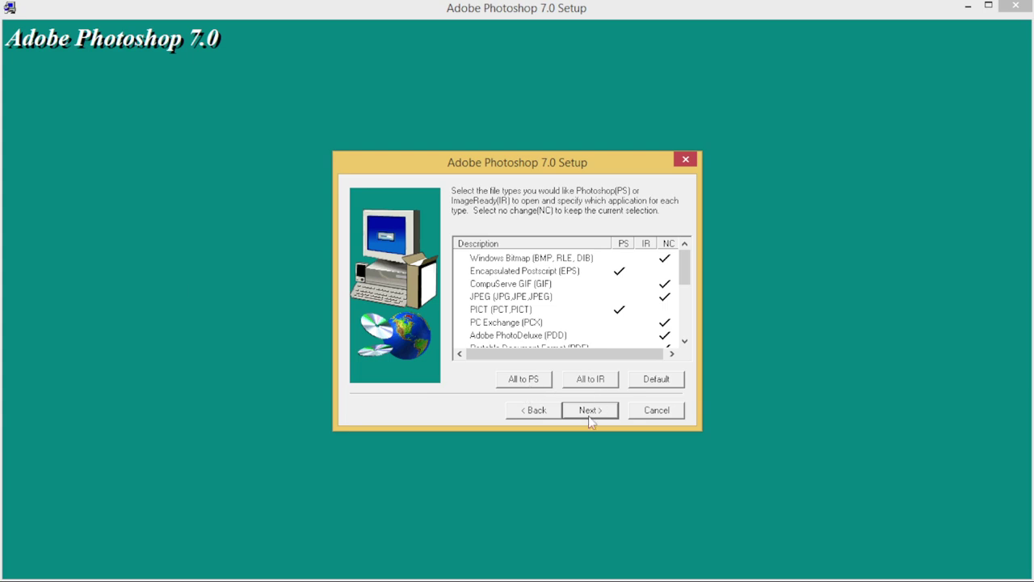
left_click(591, 414)
left_click(590, 411)
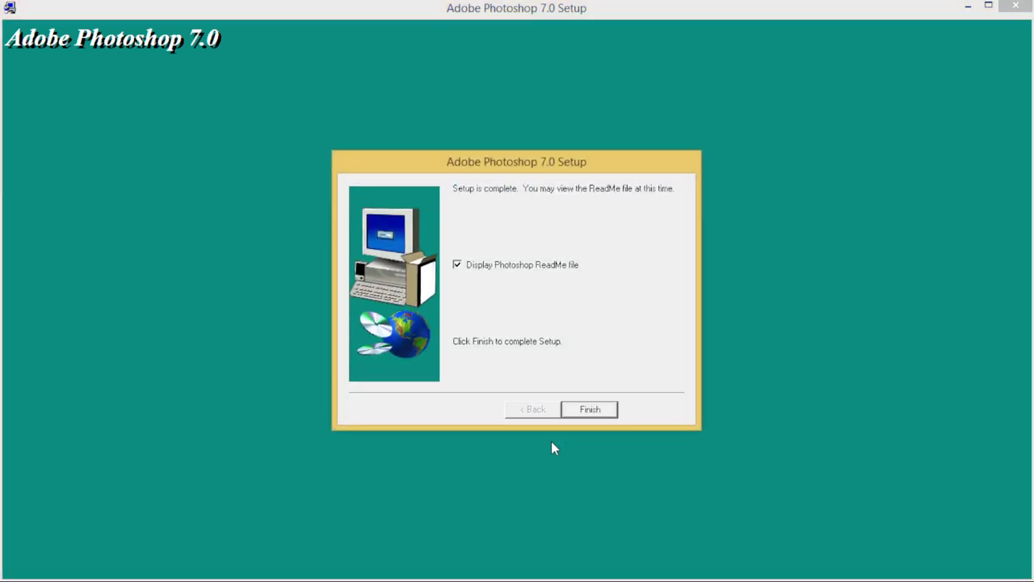
Step: Finish Setup, dismissing the thank-you messages and closing the Photoshop ReadMe
left_click(581, 410)
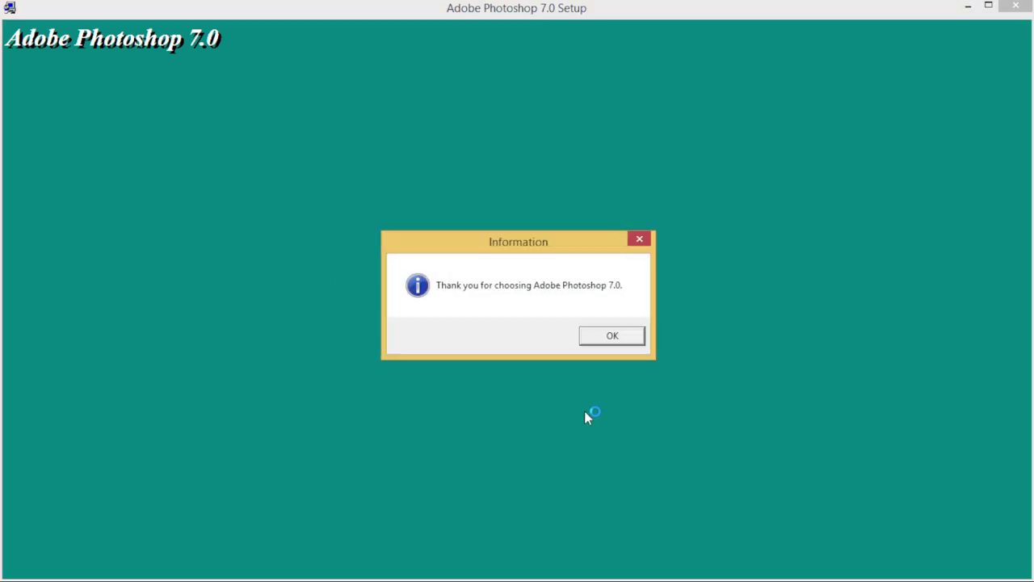
left_click(612, 334)
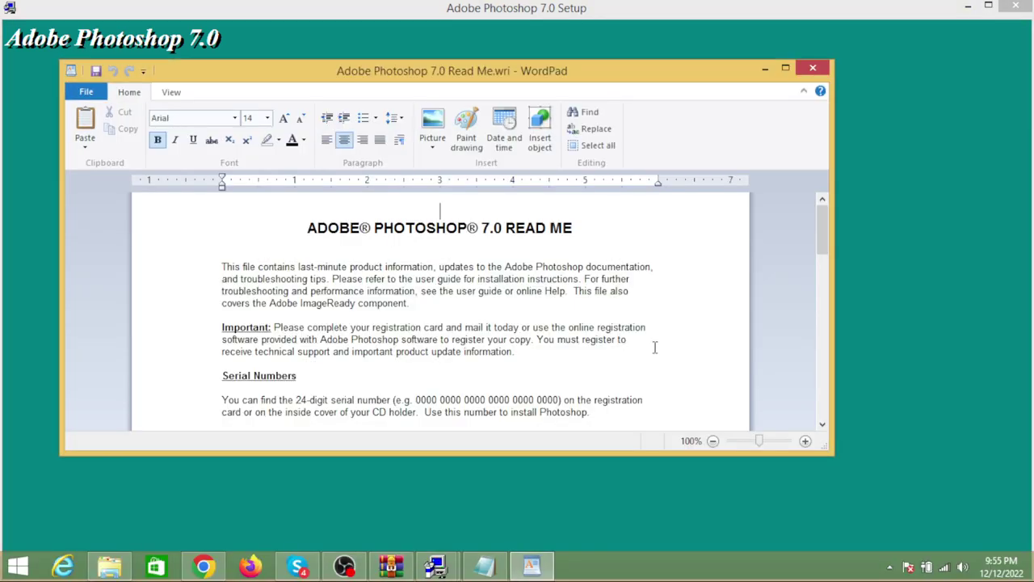
left_click(813, 69)
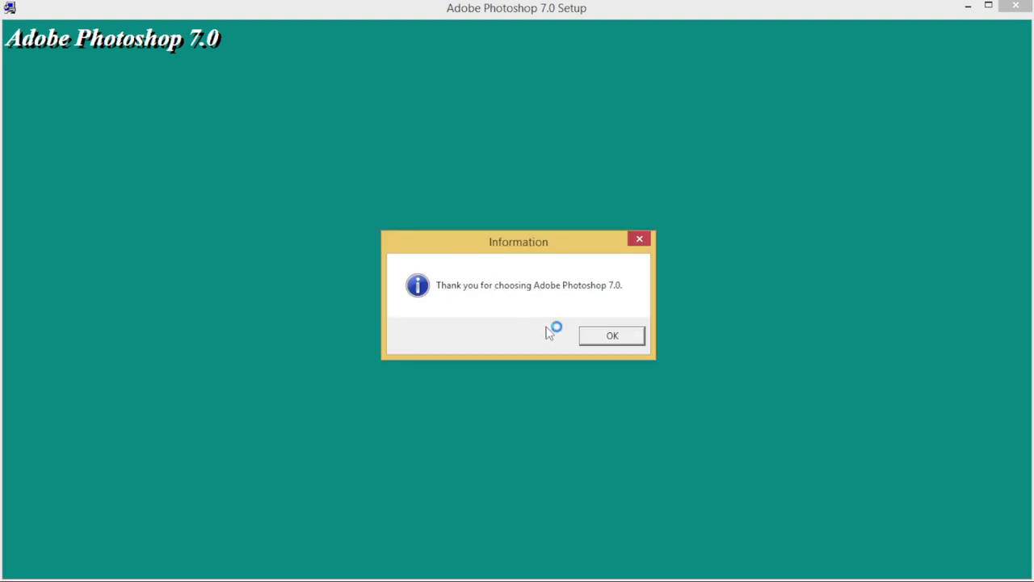
left_click(593, 334)
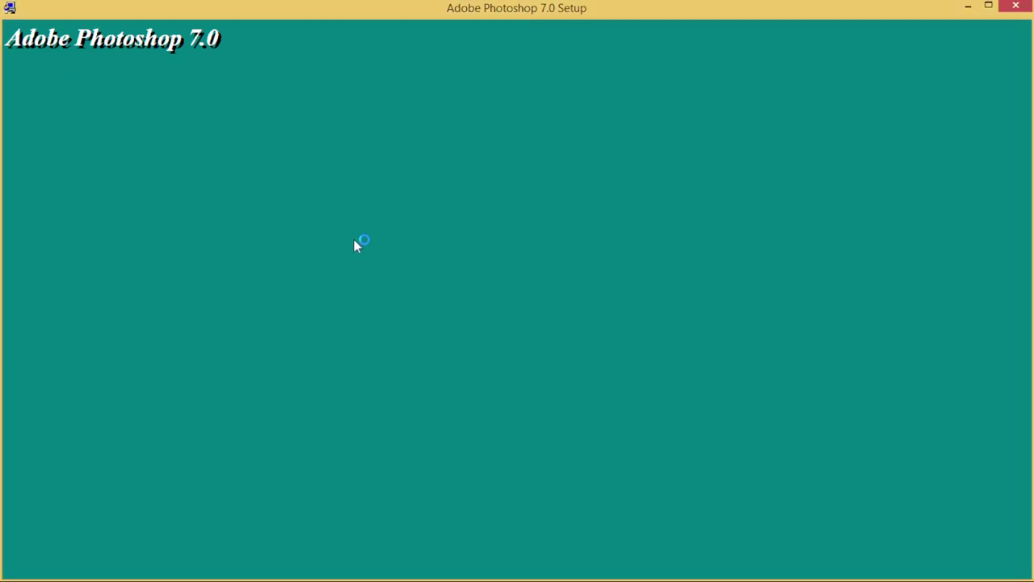
Step: Close the empty Setup window, the SERIALS Notepad and the WinRAR archive
left_click(1010, 11)
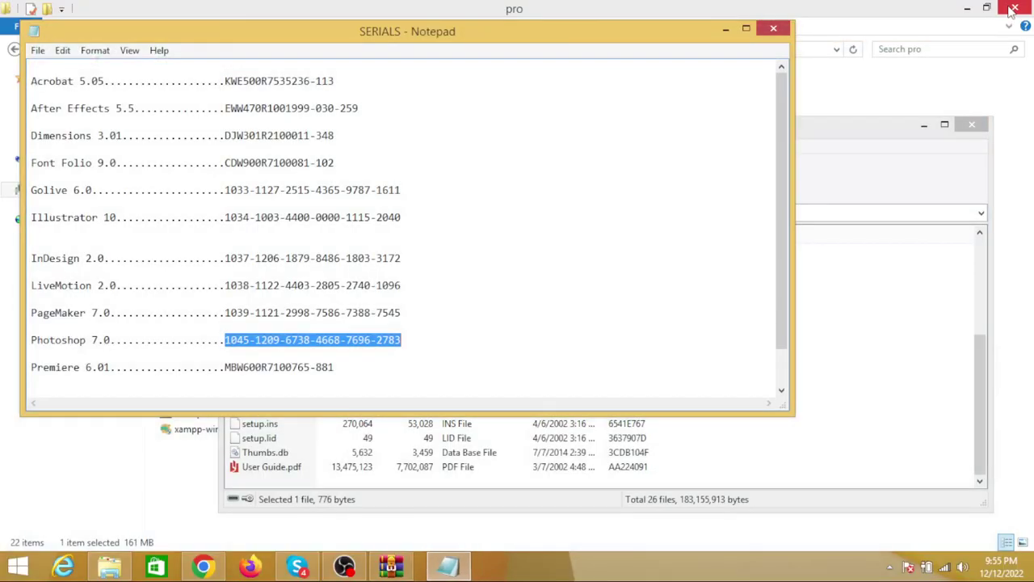
left_click(763, 26)
left_click(971, 124)
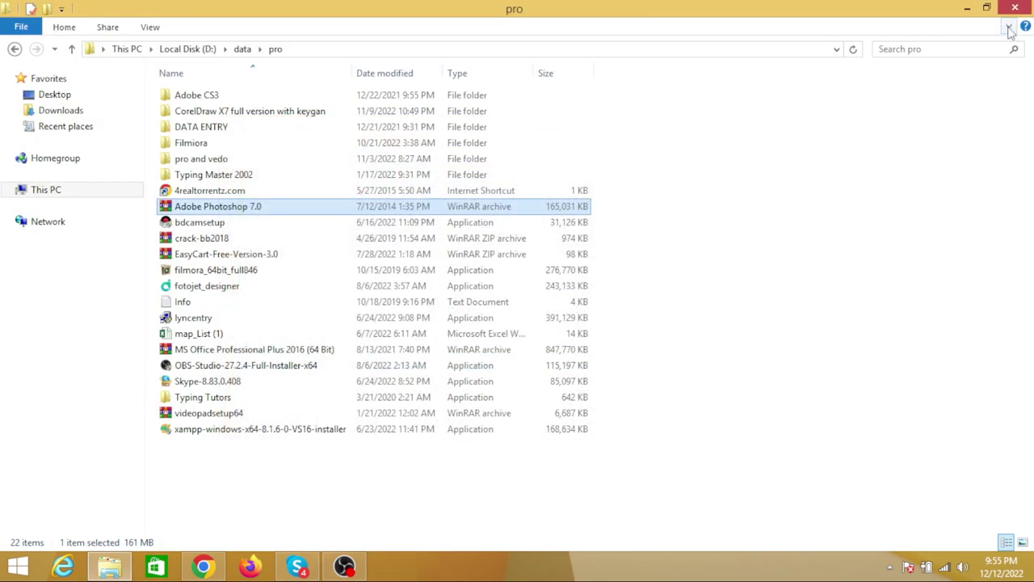
Step: Close Explorer and the OBS notice, then send Adobe Photoshop 7.0 to the desktop as a shortcut
left_click(1016, 10)
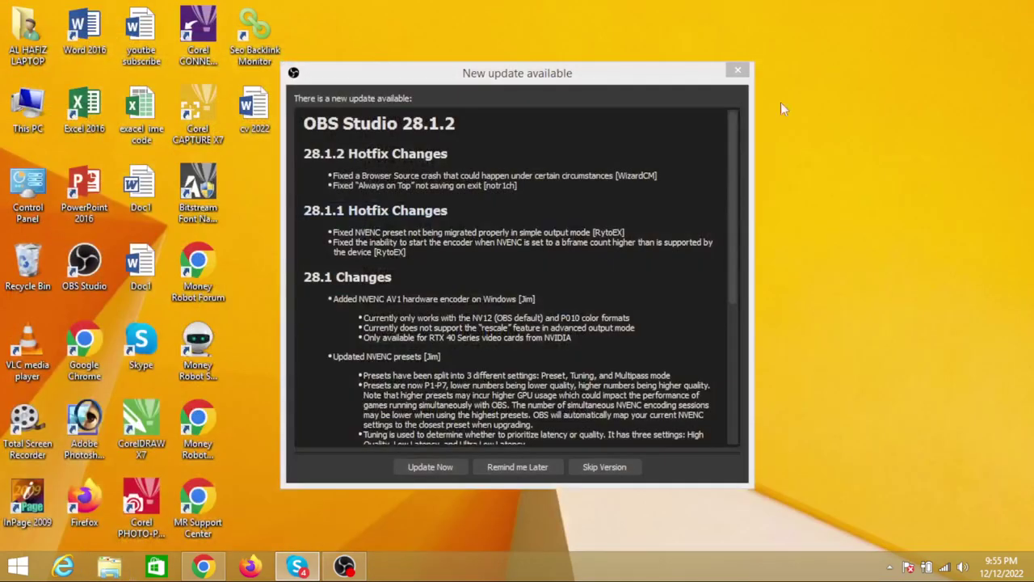
left_click(738, 71)
left_click(16, 569)
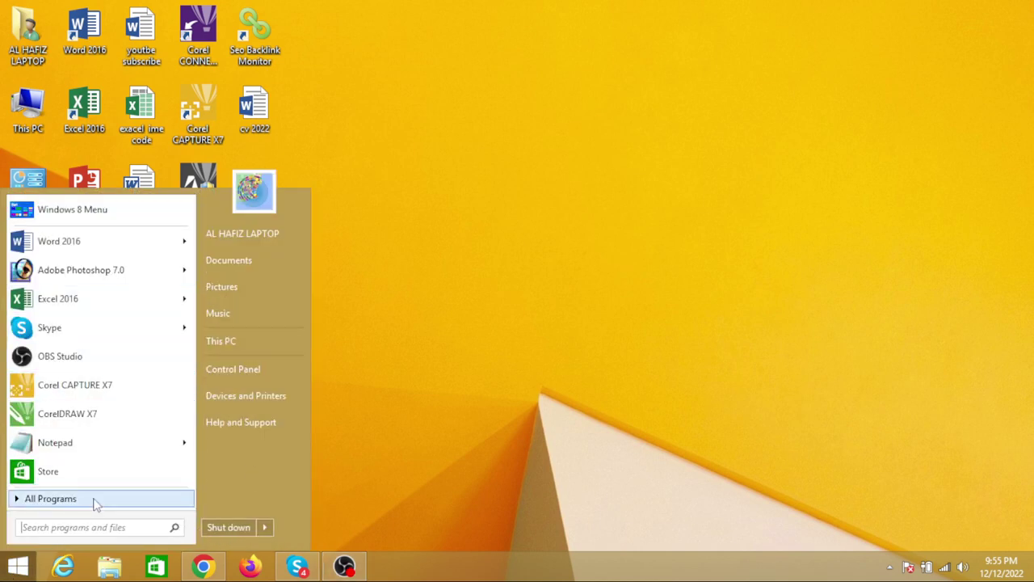
left_click(55, 501)
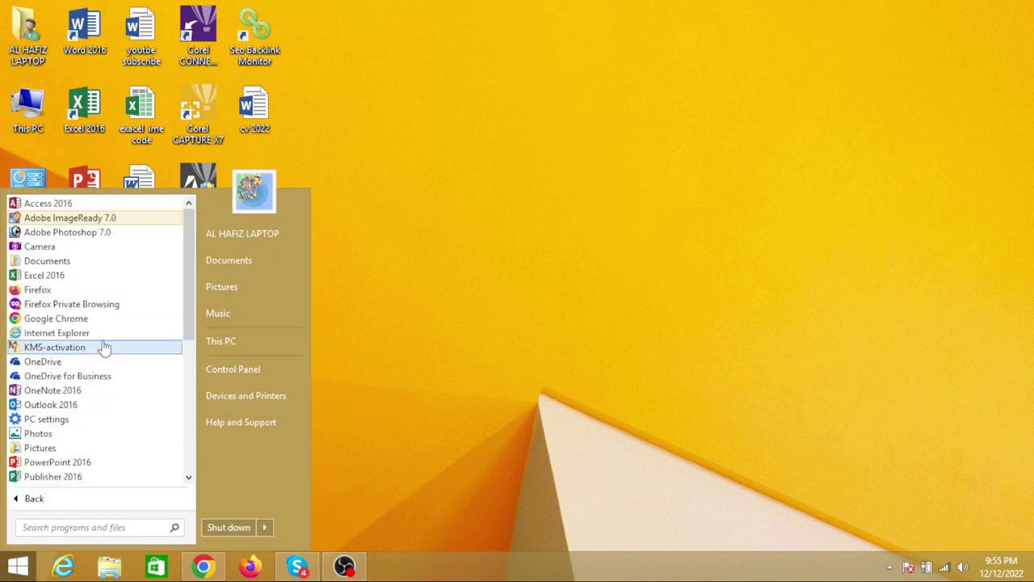
right_click(90, 236)
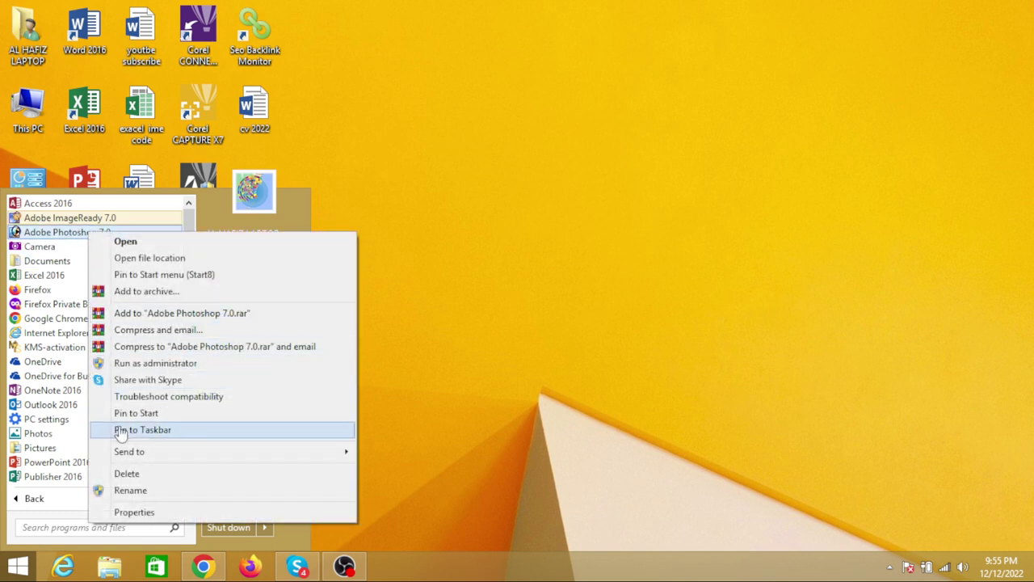
mouse_move(129, 451)
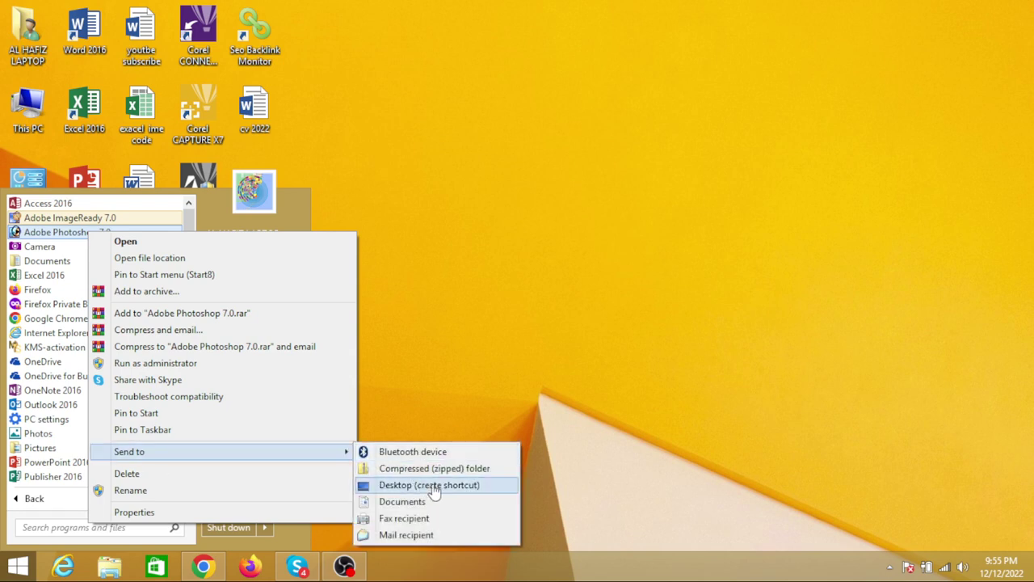
left_click(440, 486)
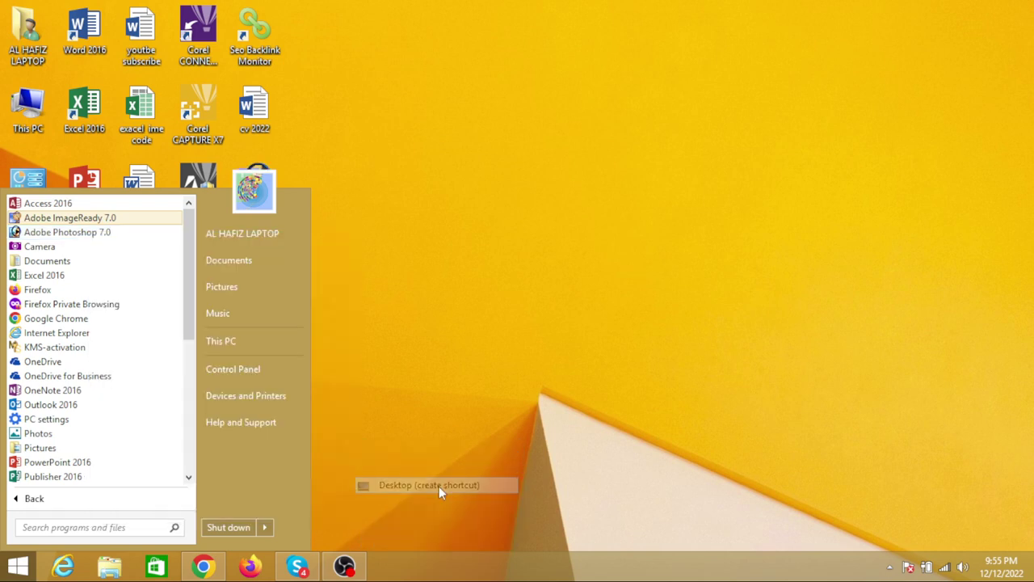
left_click(487, 313)
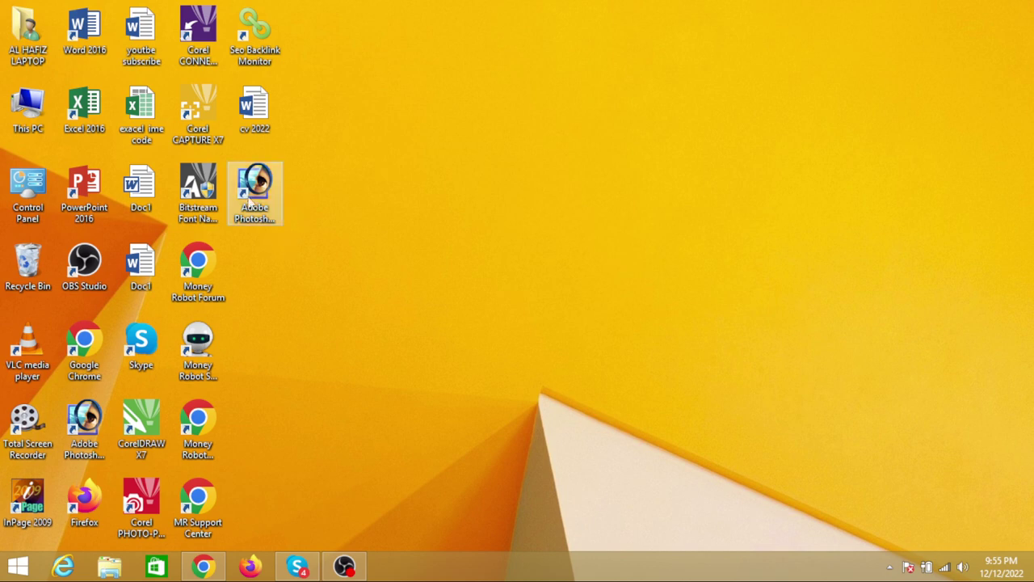
Step: Launch Photoshop from the desktop shortcut, dismissing the scratch-disk warning and Registration dialog
left_click(253, 220)
double_click(253, 220)
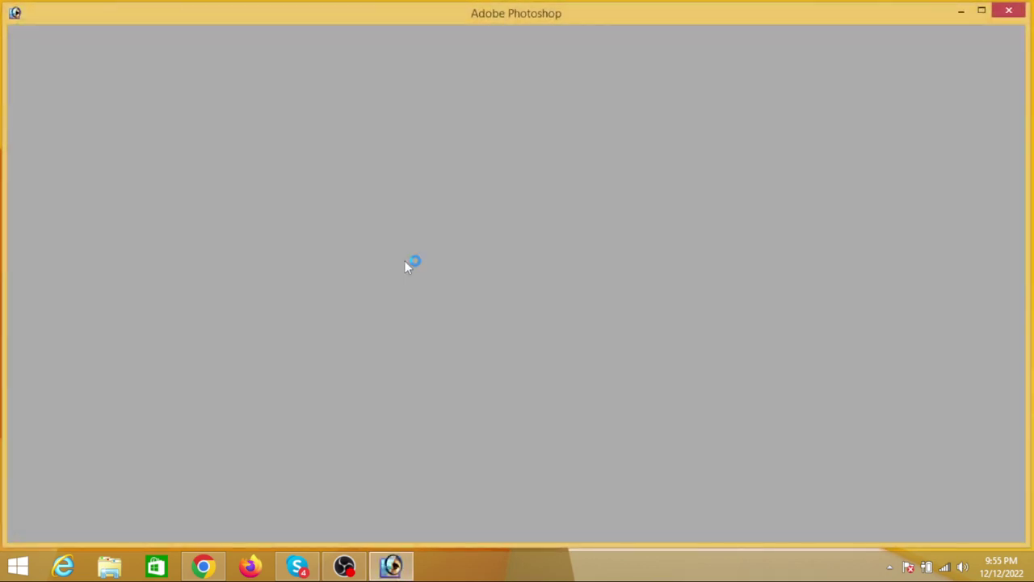
left_click(518, 240)
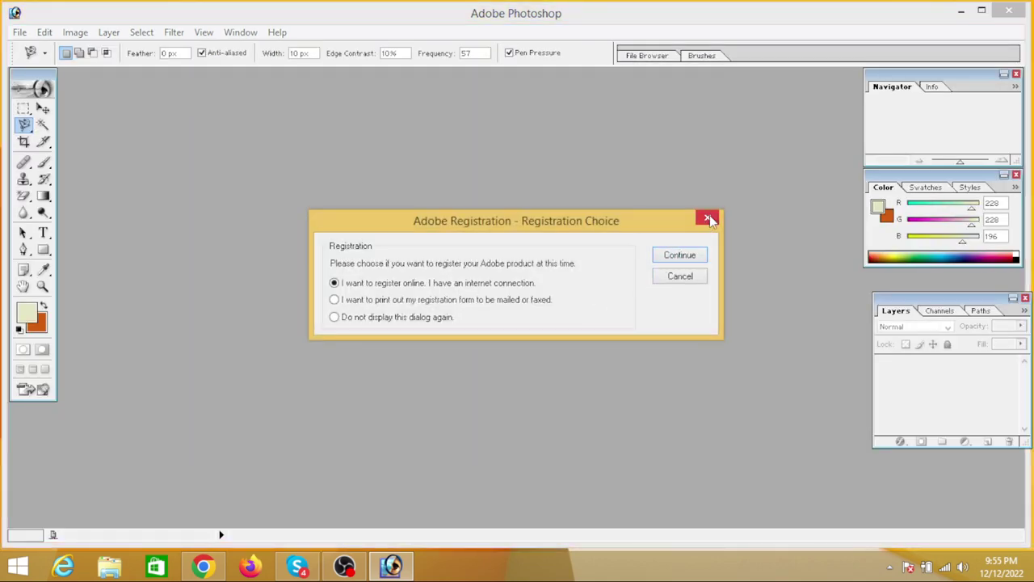
left_click(713, 218)
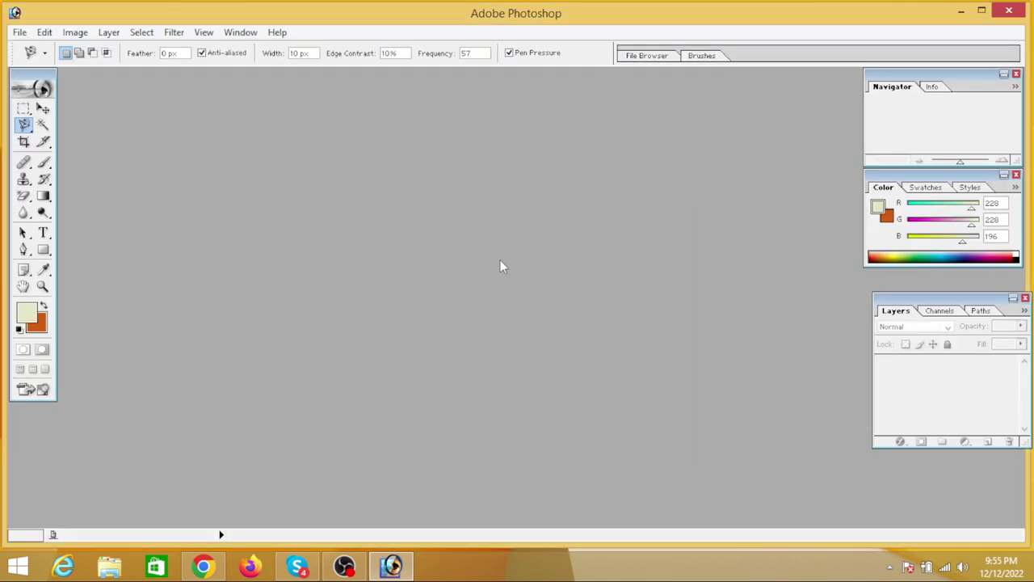